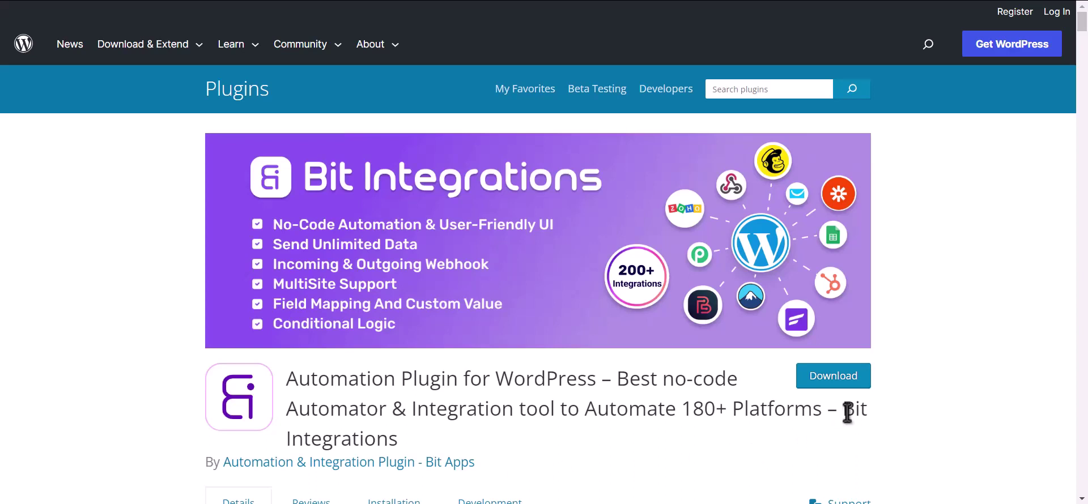
Highlight the Bit Integrations plugin name on its WordPress.org listing.
left_click_drag(844, 409, 852, 427)
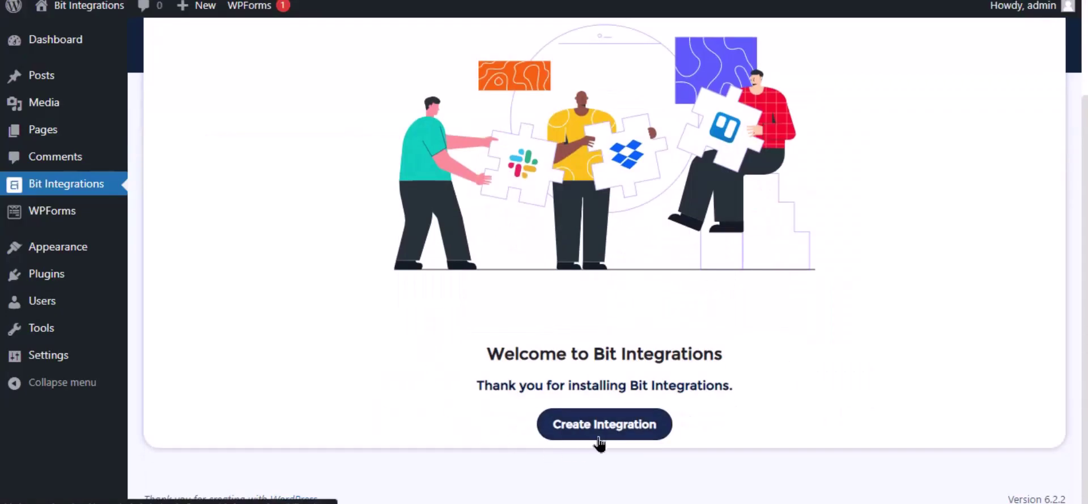
Create an integration with WPForms' Simple Contact Form as trigger and Mail Chimp as action.
left_click(596, 435)
type("wp")
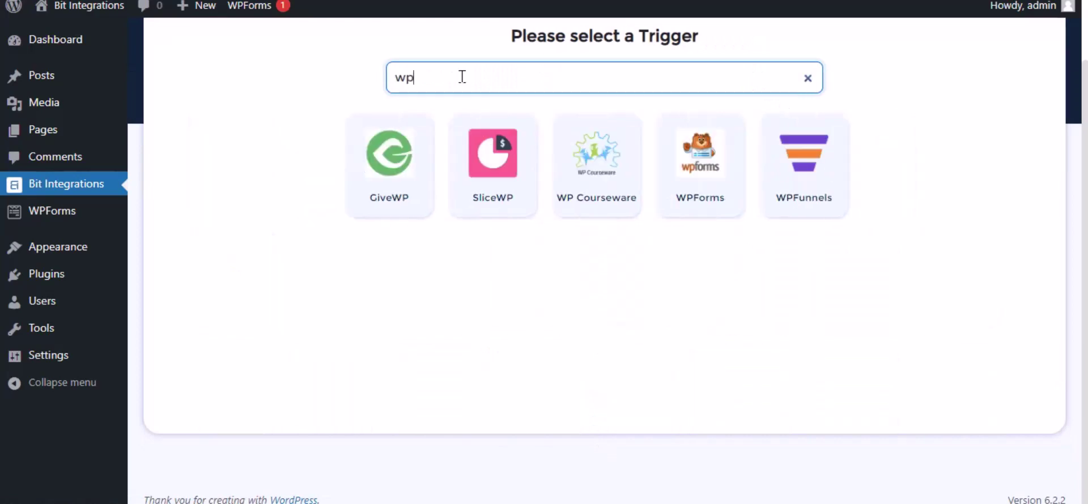
left_click(698, 196)
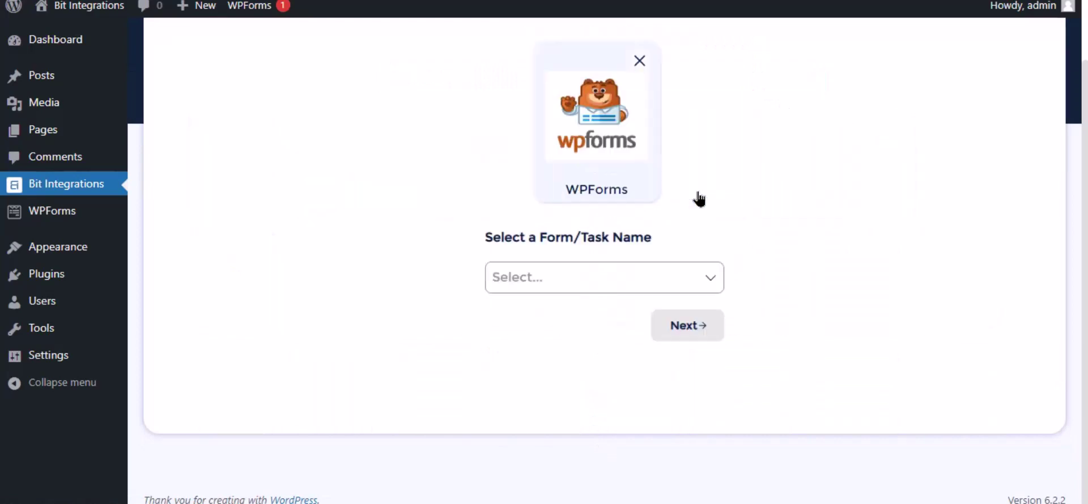
left_click(584, 274)
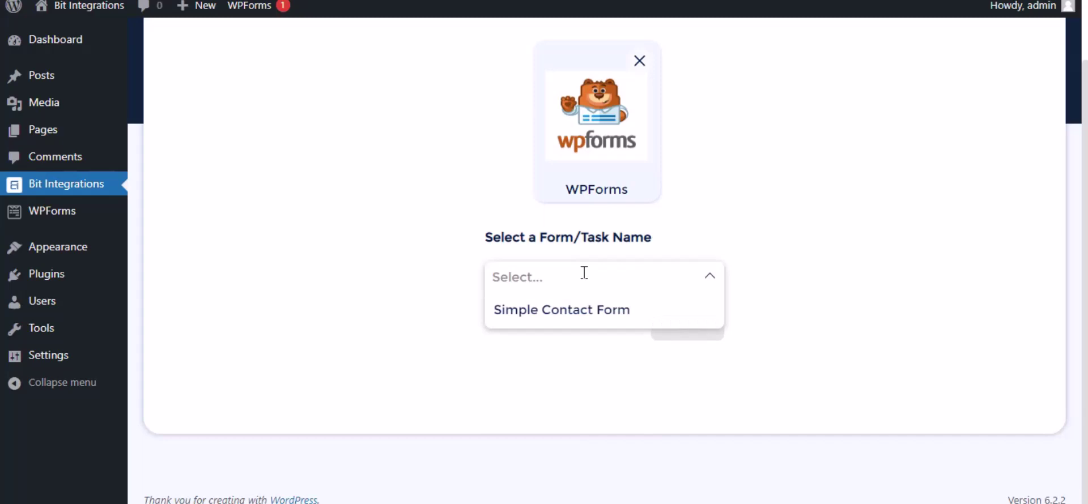
left_click(583, 309)
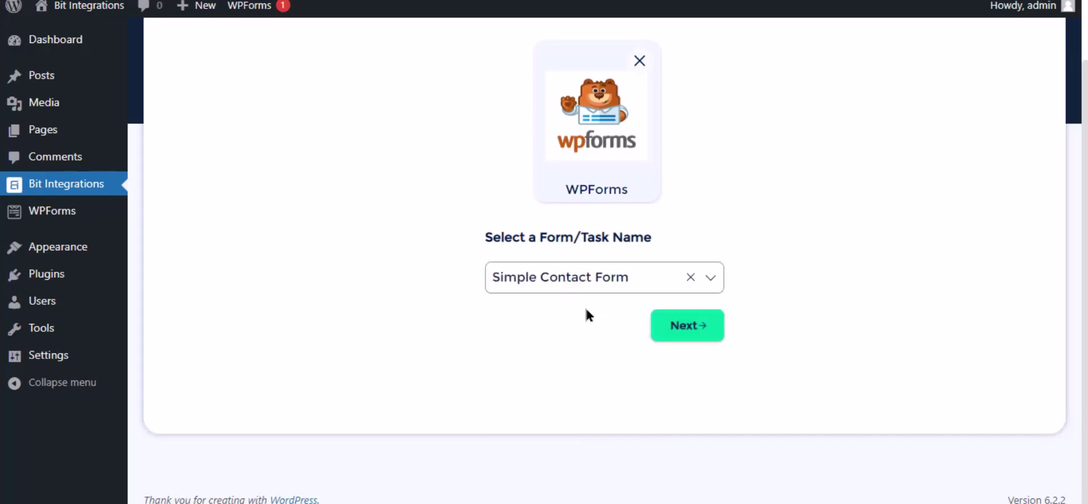
left_click(687, 331)
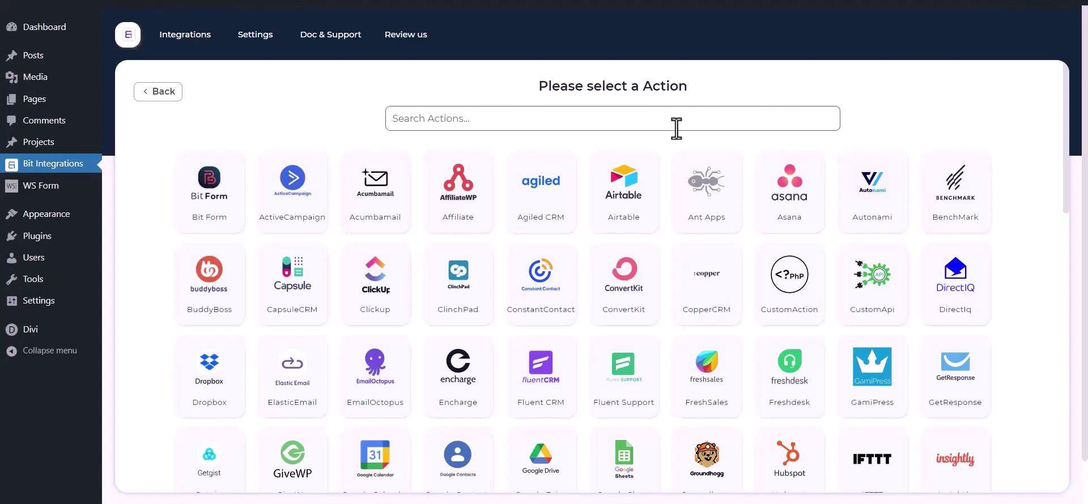
type("mail")
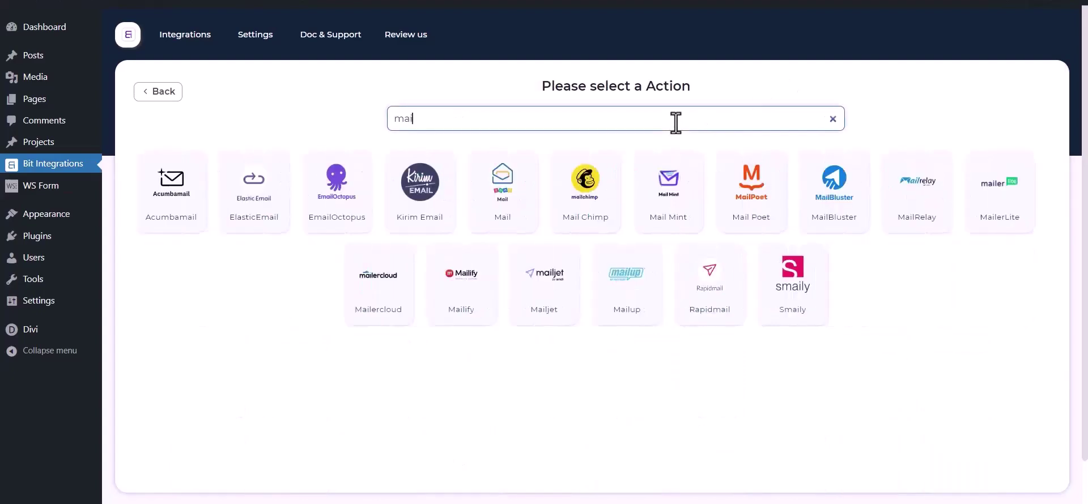
type(" chi")
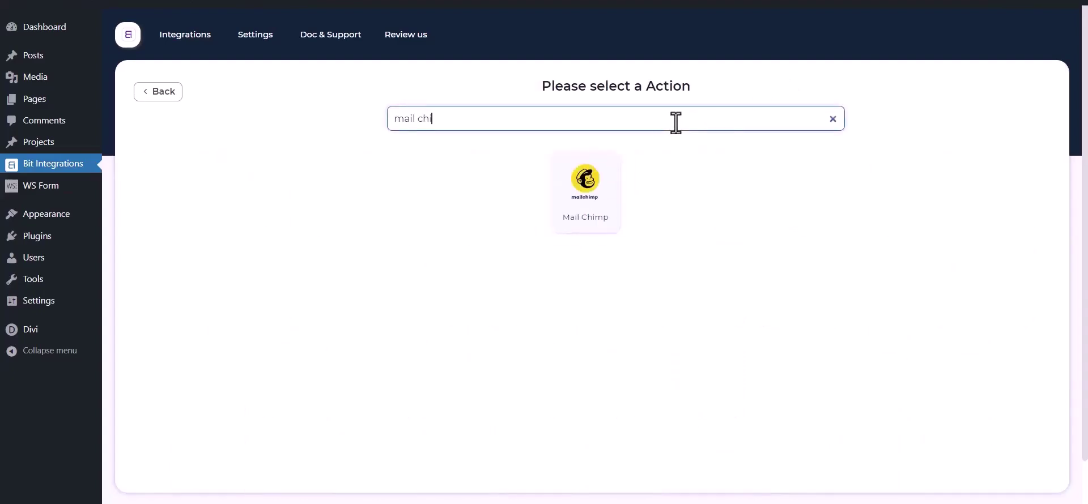
type("mp")
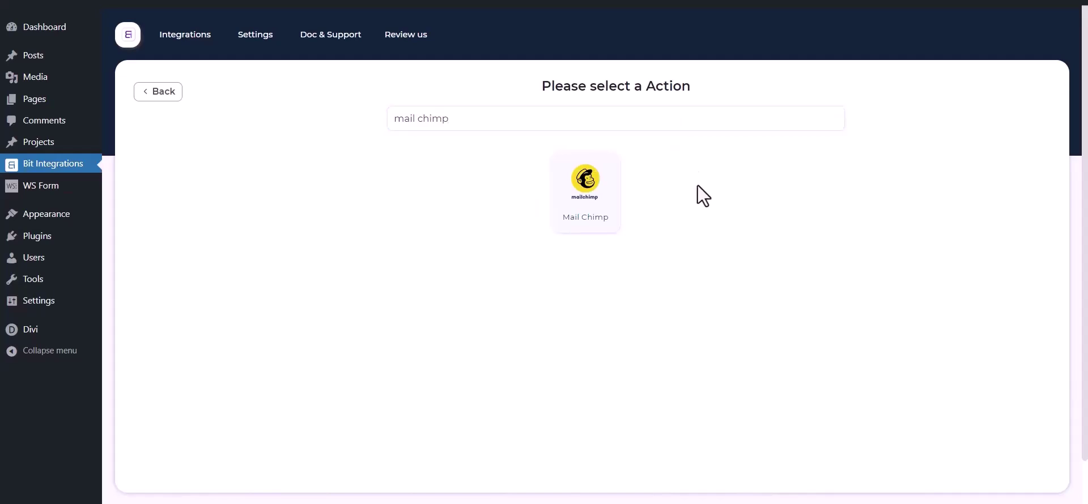
left_click(616, 198)
Highlight the default 'Mail Chimp' integration name and the Client id and Client secret fields.
left_click_drag(304, 176, 124, 182)
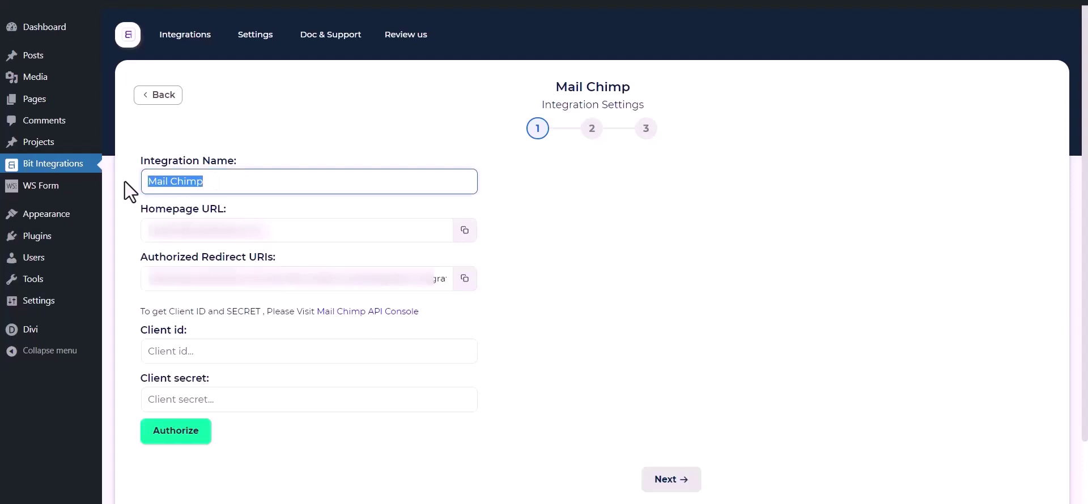
left_click_drag(129, 329, 188, 329)
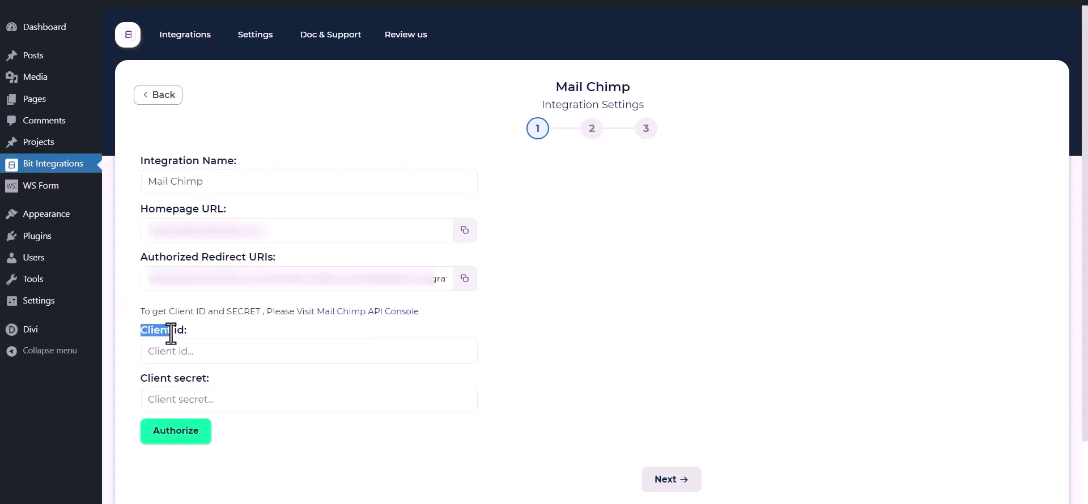
left_click_drag(139, 379, 209, 376)
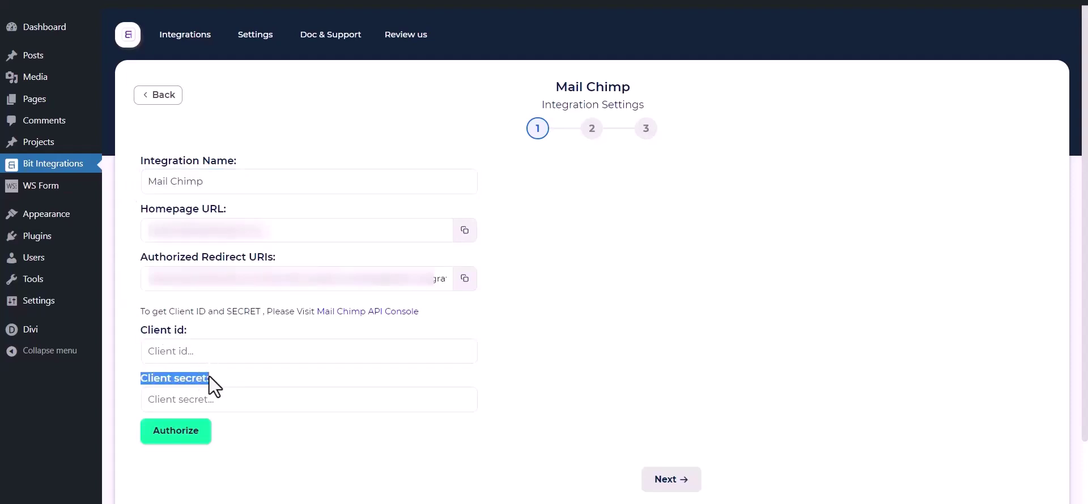
left_click(230, 322)
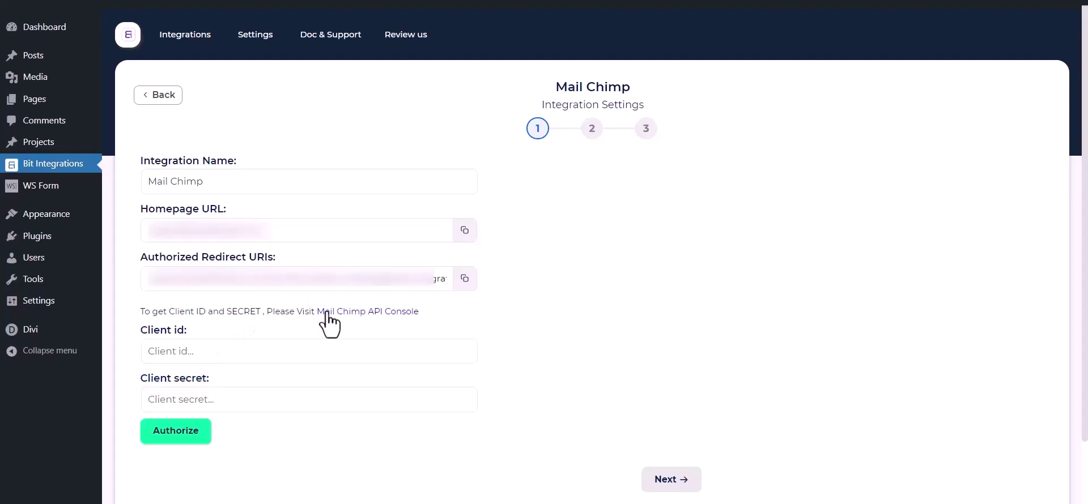
Start a Mailchimp app named 'Bit Integrations' with description 'test' and company 'Bit Apps'.
left_click(374, 322)
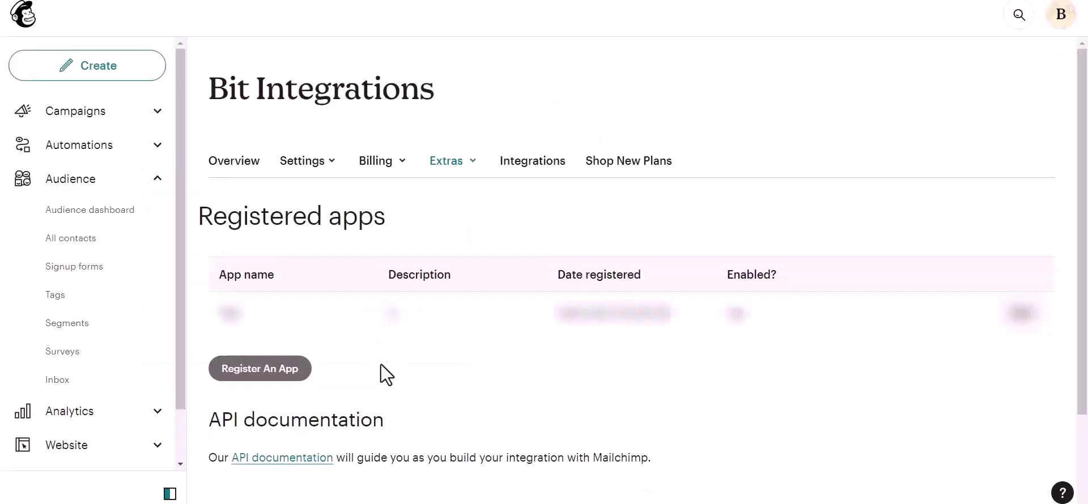
left_click(258, 365)
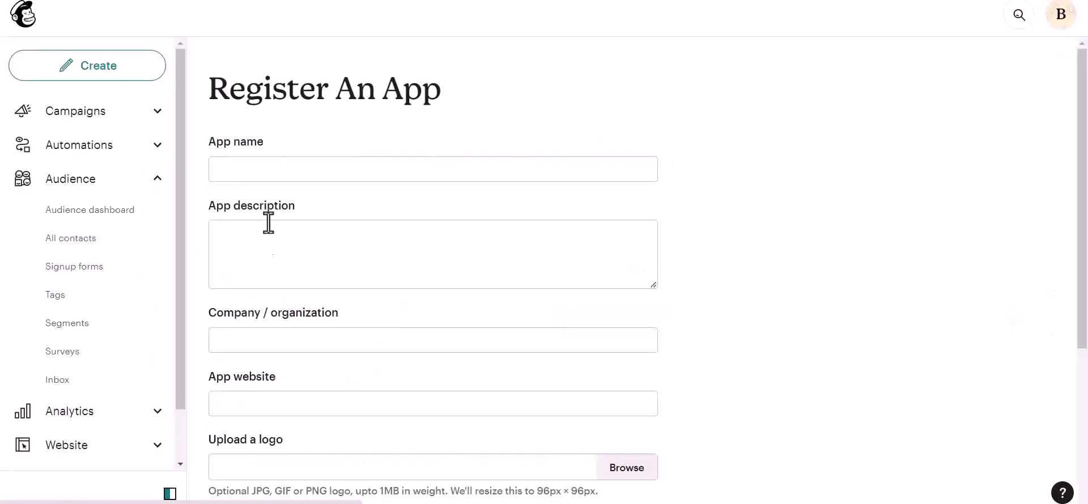
left_click(267, 165)
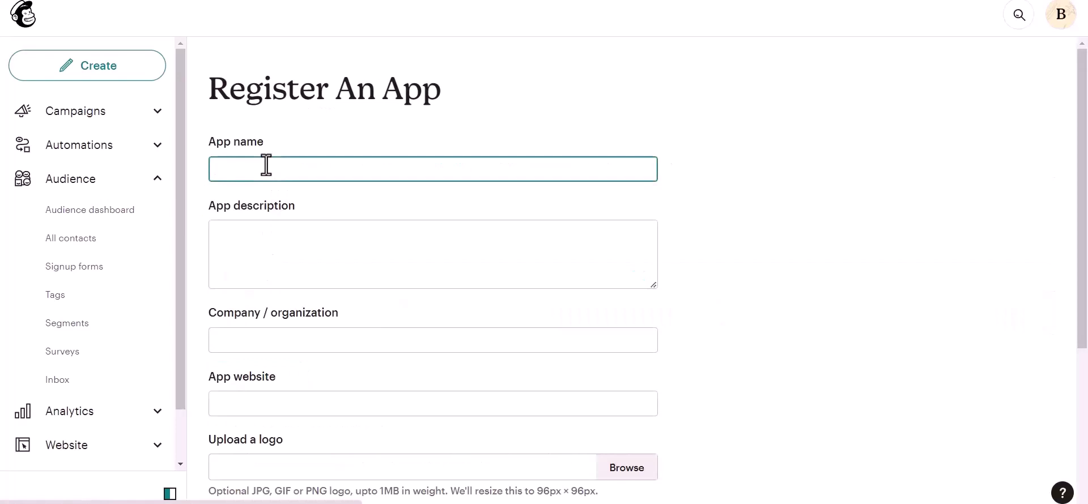
type("Bit Int")
type("egrations")
left_click(245, 253)
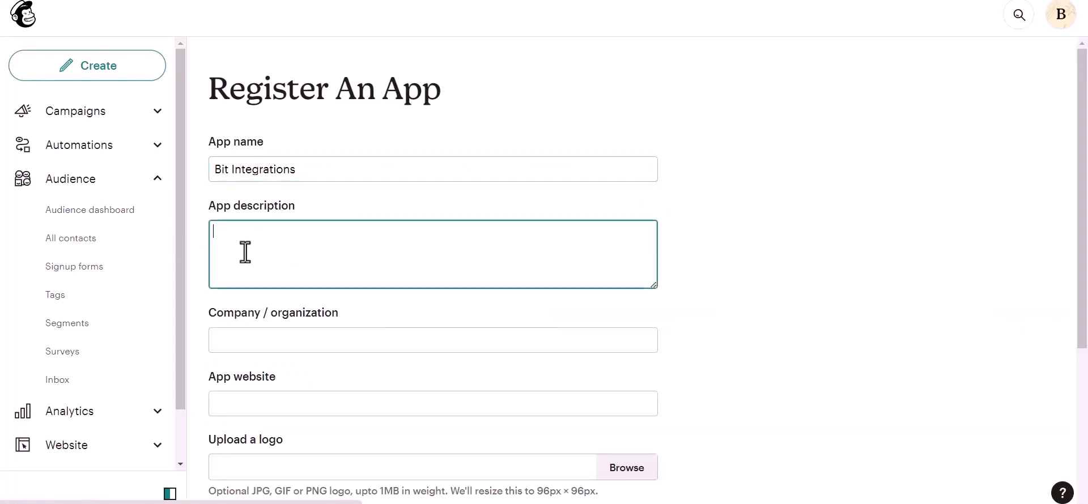
type("test")
left_click(260, 342)
type("Bit")
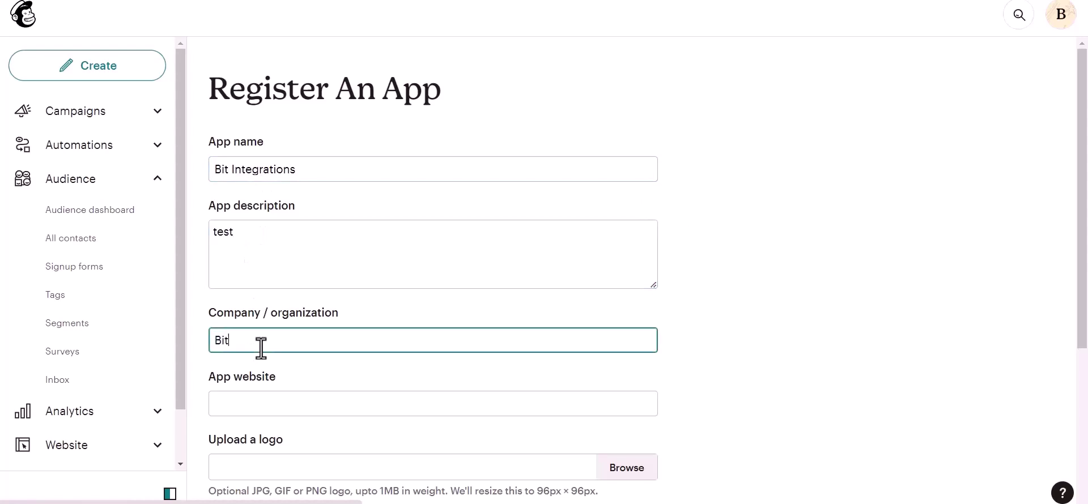
type(" Apps")
Fill App website and Redirect URI with the homepage and redirect URLs from Bit Integrations.
scroll(264, 347, "down", 1)
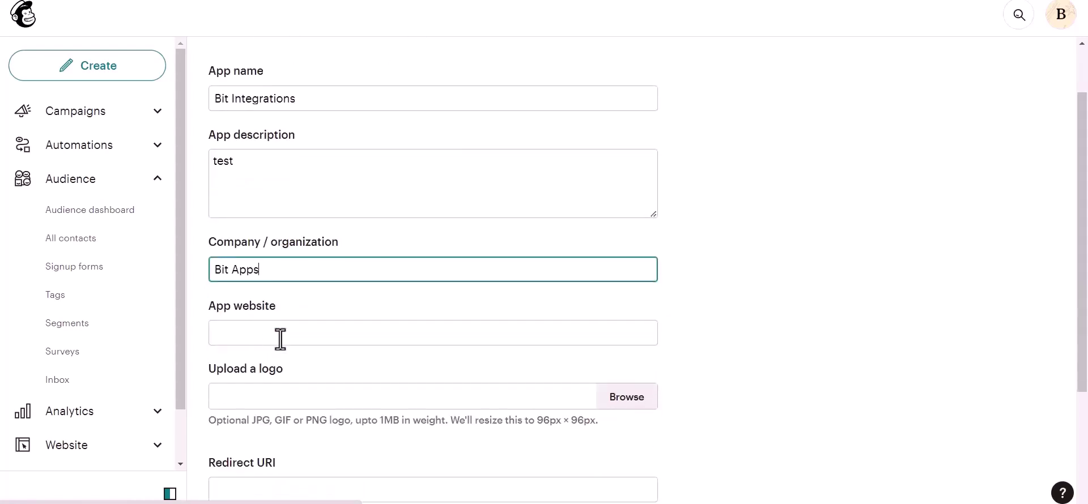
left_click(280, 340)
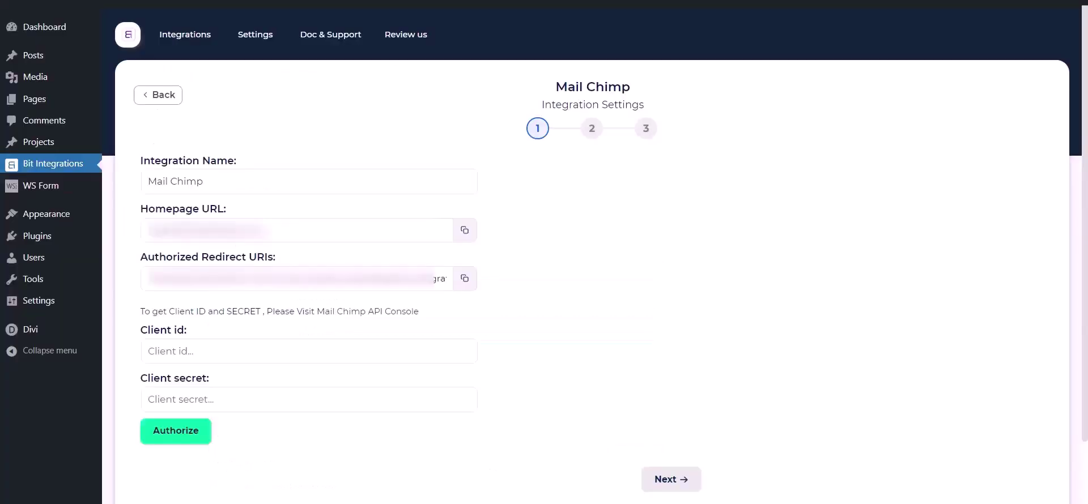
left_click(464, 230)
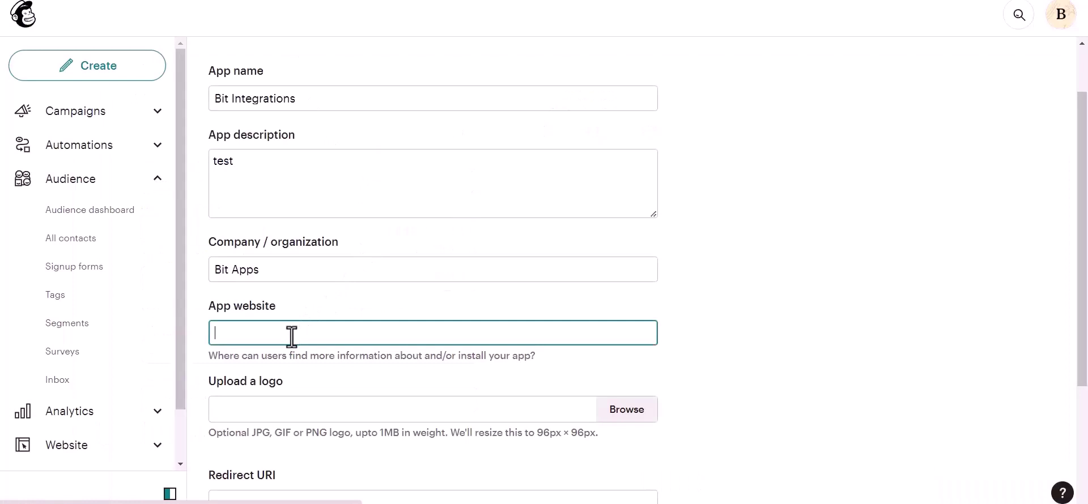
key("ctrl+v")
scroll(292, 341, "down", 3)
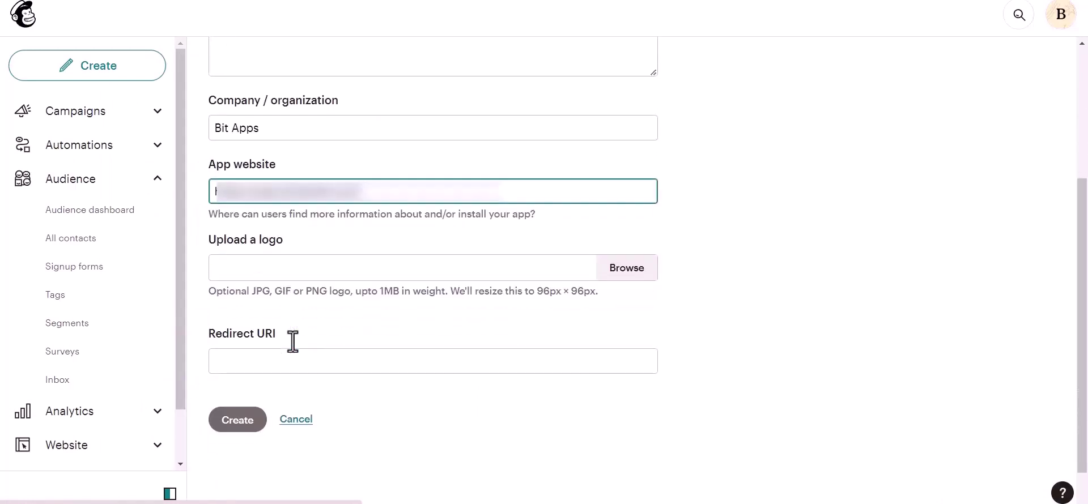
left_click(276, 362)
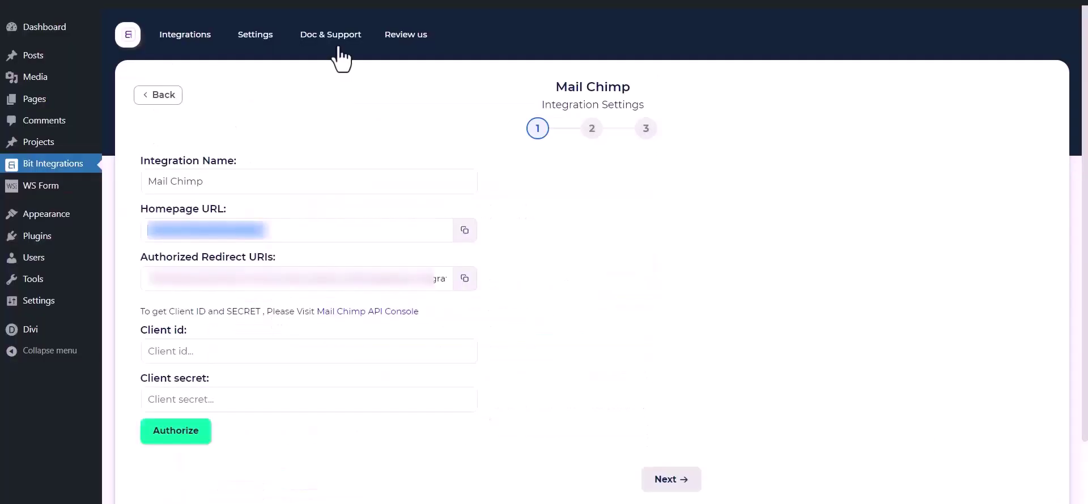
left_click(465, 278)
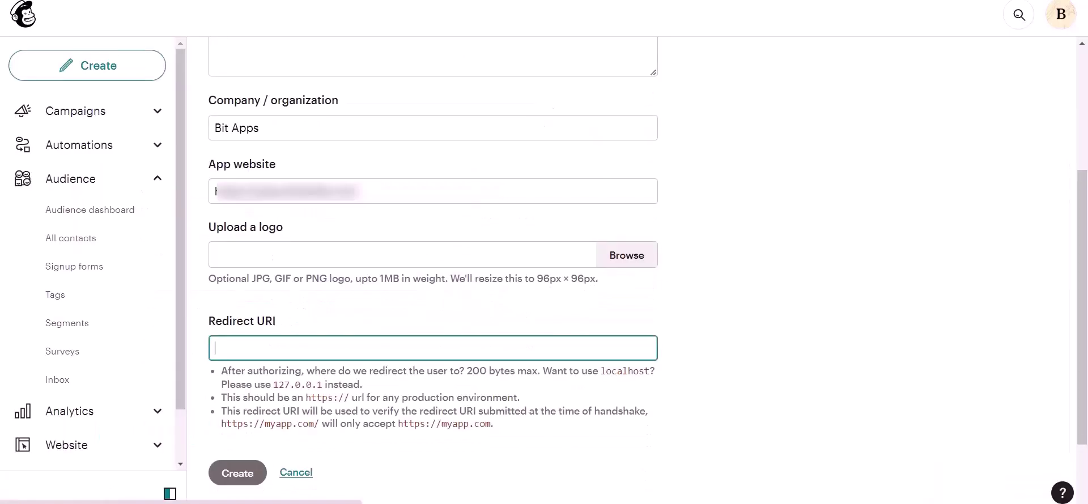
key("ctrl+v")
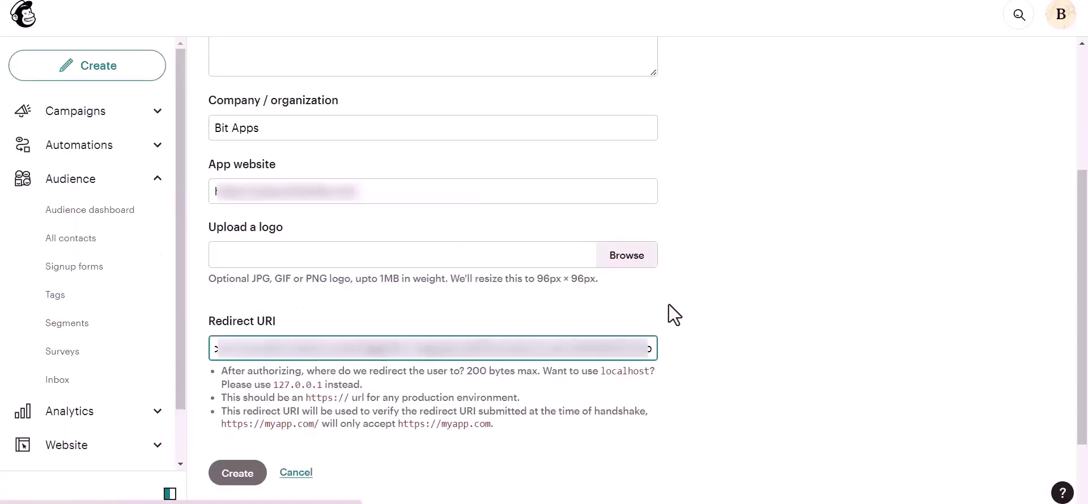
left_click(669, 304)
scroll(668, 305, "down", 1)
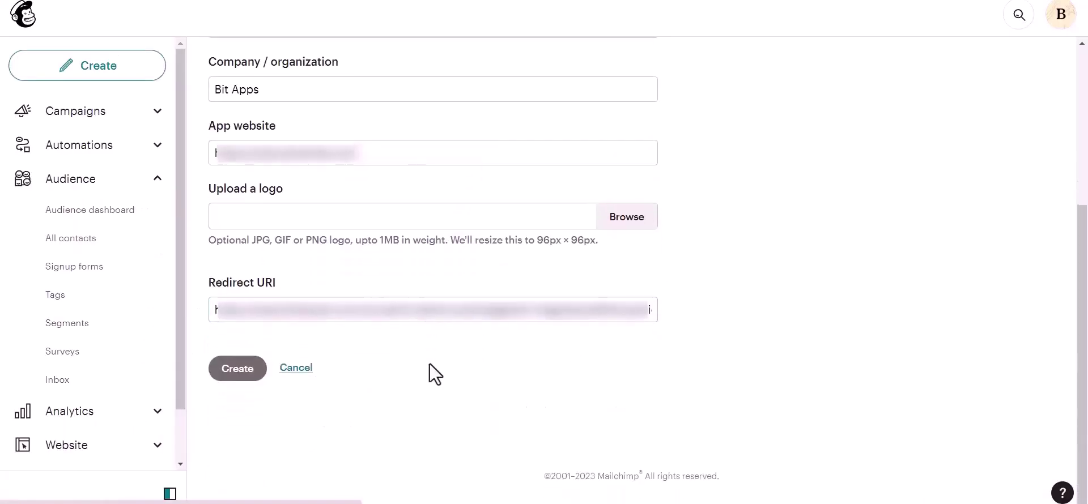
Create the Mailchimp app and copy its new client ID for the Bit Integrations form.
left_click(239, 375)
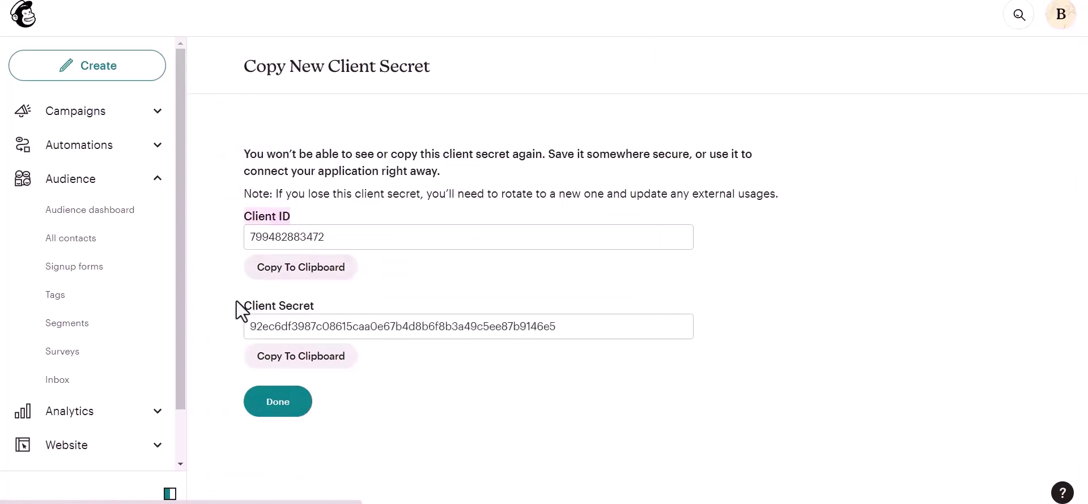
left_click_drag(236, 301, 311, 301)
left_click(338, 293)
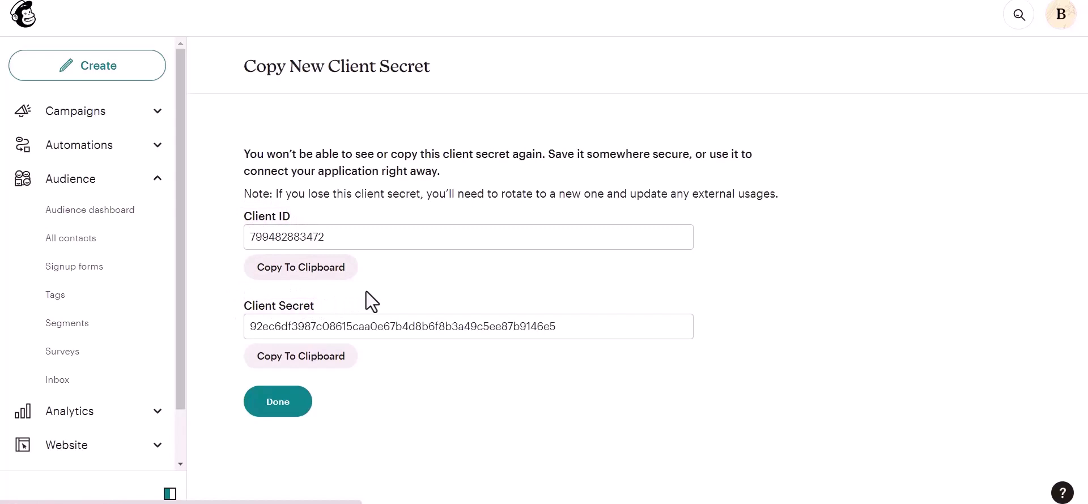
left_click(330, 275)
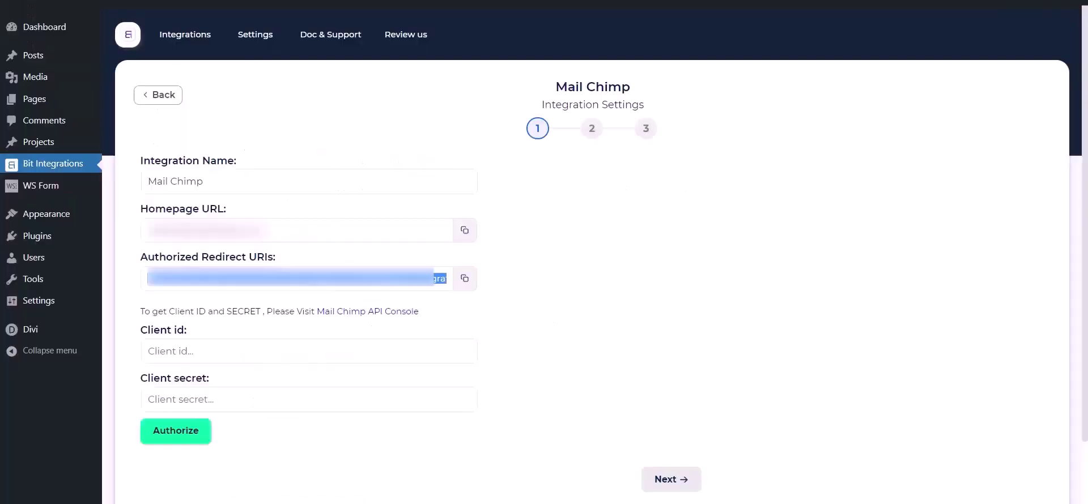
left_click(292, 359)
Paste the Mailchimp client ID and client secret into the Bit Integrations settings.
key("ctrl+v")
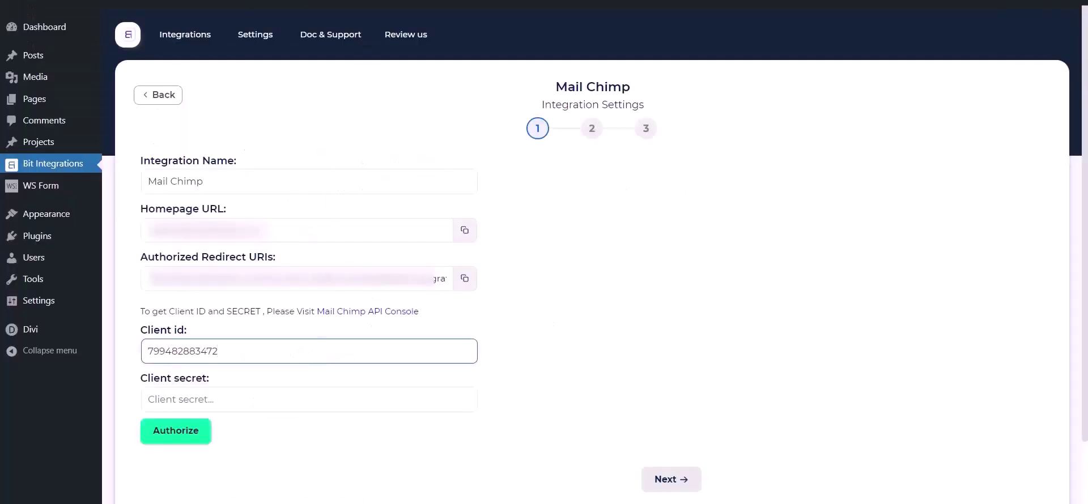
key("alt+Tab")
left_click(300, 362)
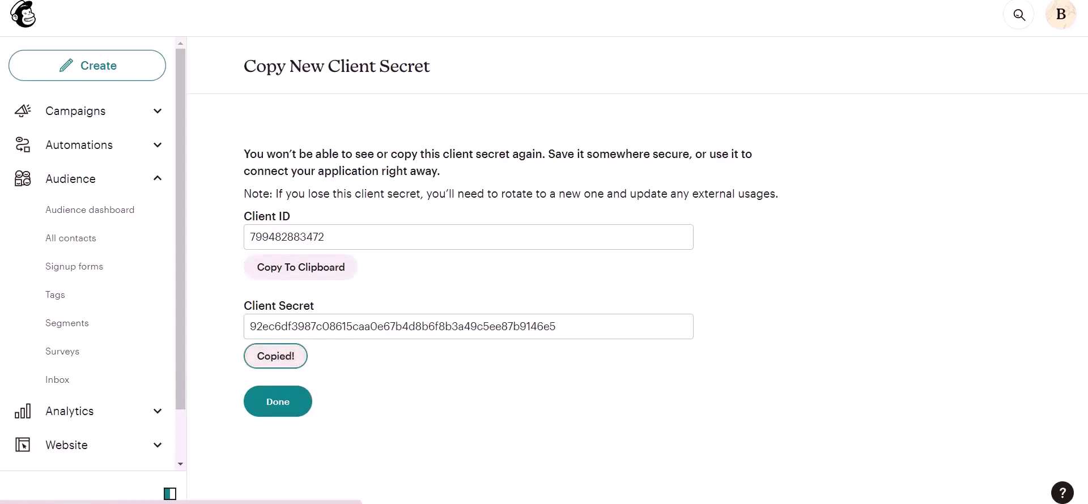
key("alt+Tab")
left_click(304, 397)
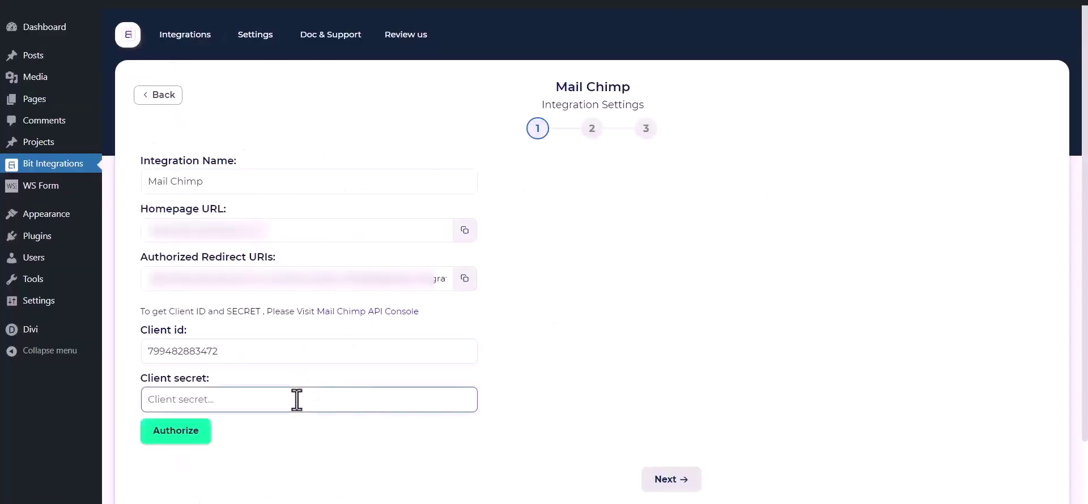
key("ctrl+v")
left_click(311, 470)
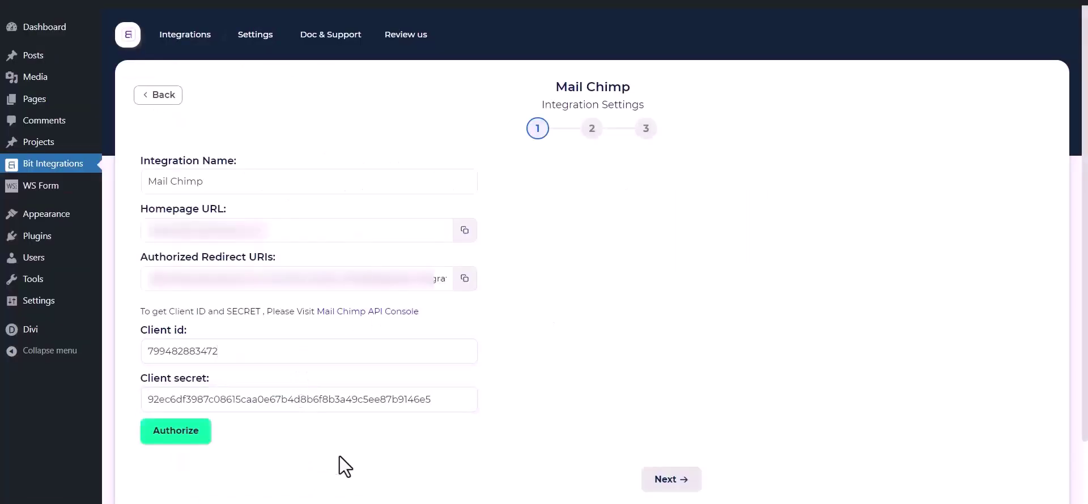
Authorize the connection by logging in to Mailchimp and allowing Bit Integrations access.
left_click(200, 441)
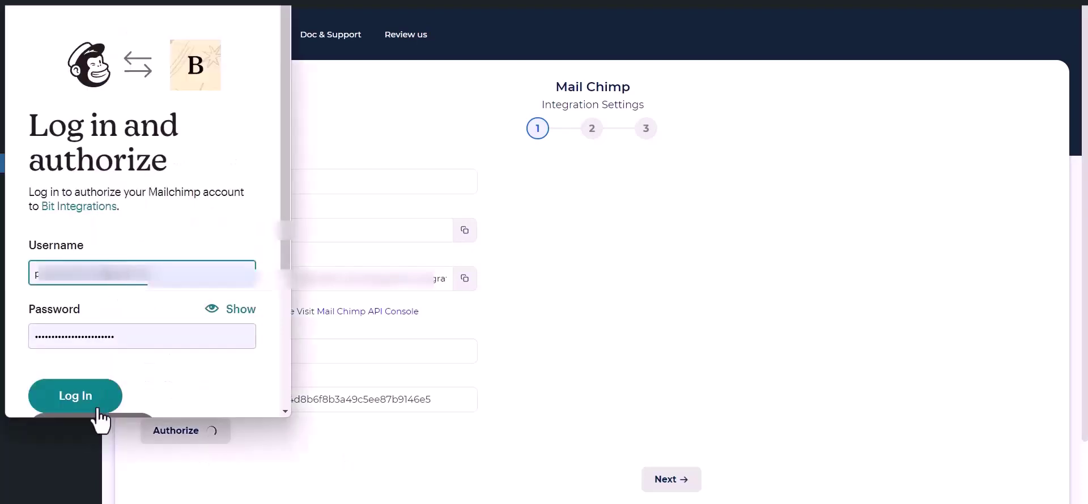
left_click(83, 397)
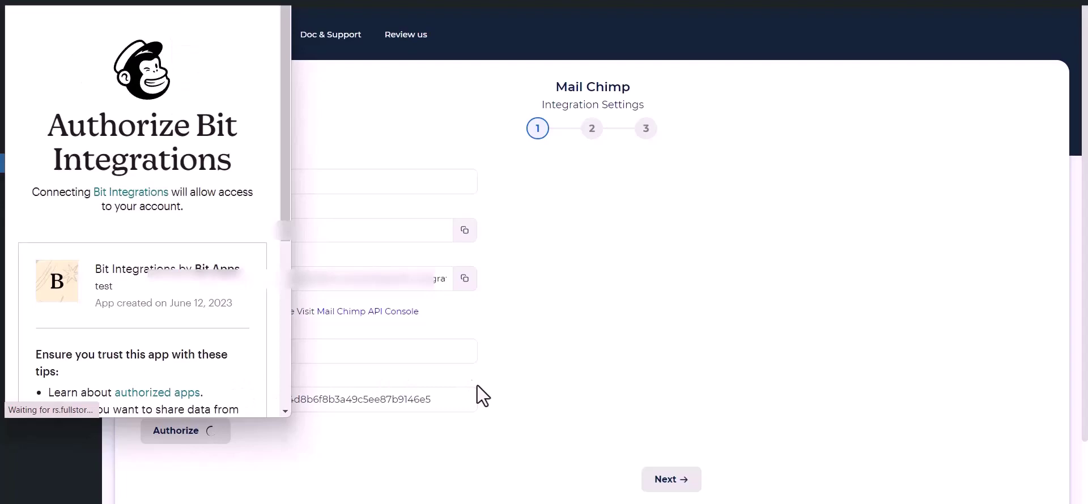
scroll(121, 303, "down", 5)
left_click(34, 374)
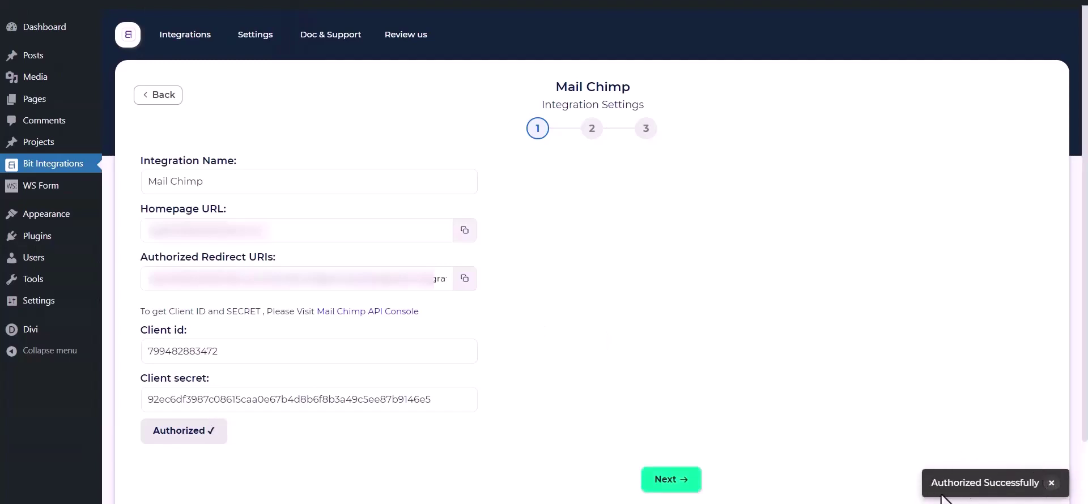
Go to step 2 and choose the Bit Integrations audience list.
left_click(682, 480)
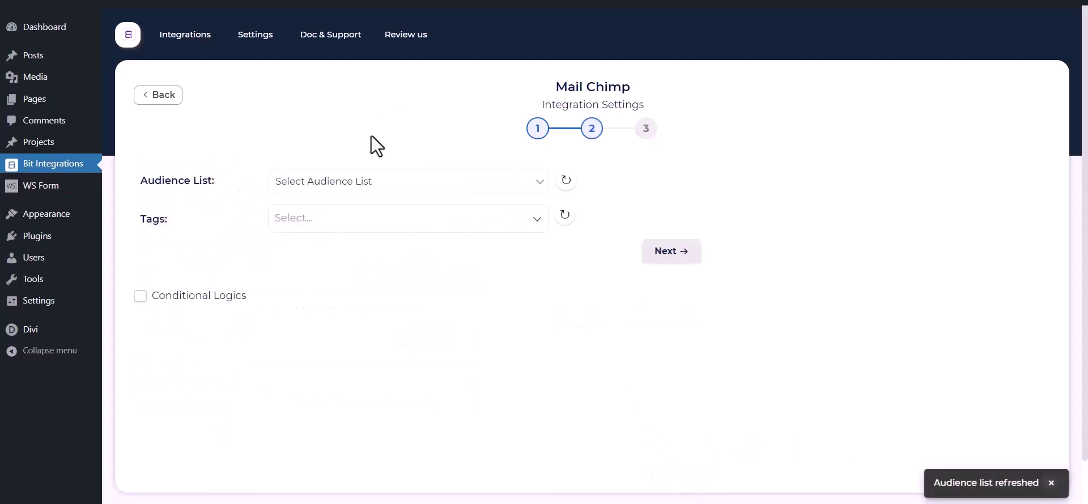
left_click(347, 182)
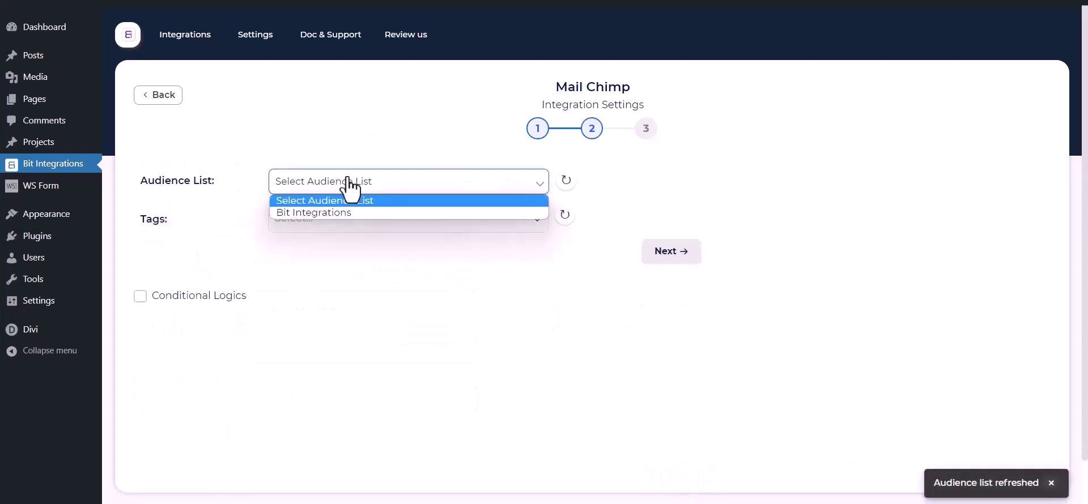
left_click(328, 214)
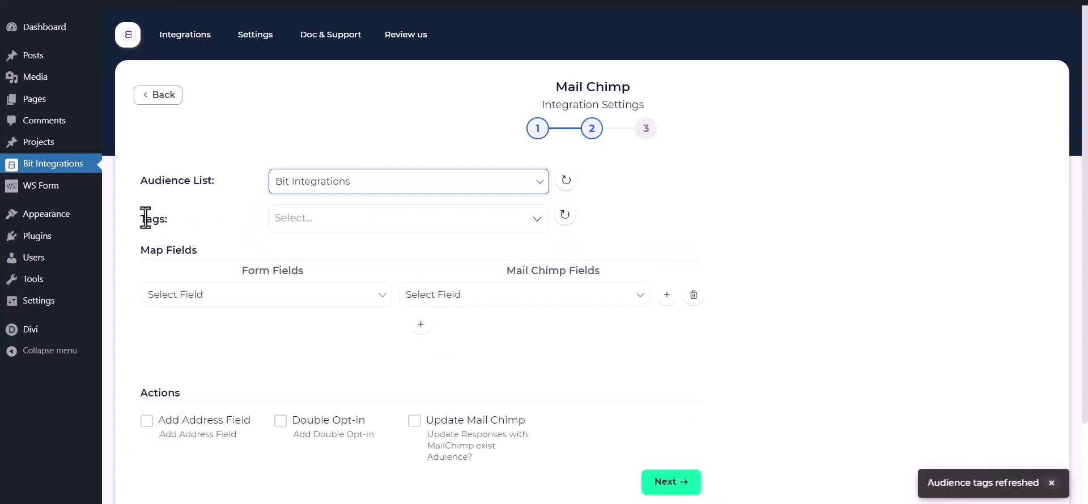
Add Tag - 1, Tag - 2 and Tag - 3 to the integration.
left_click(352, 218)
left_click(310, 248)
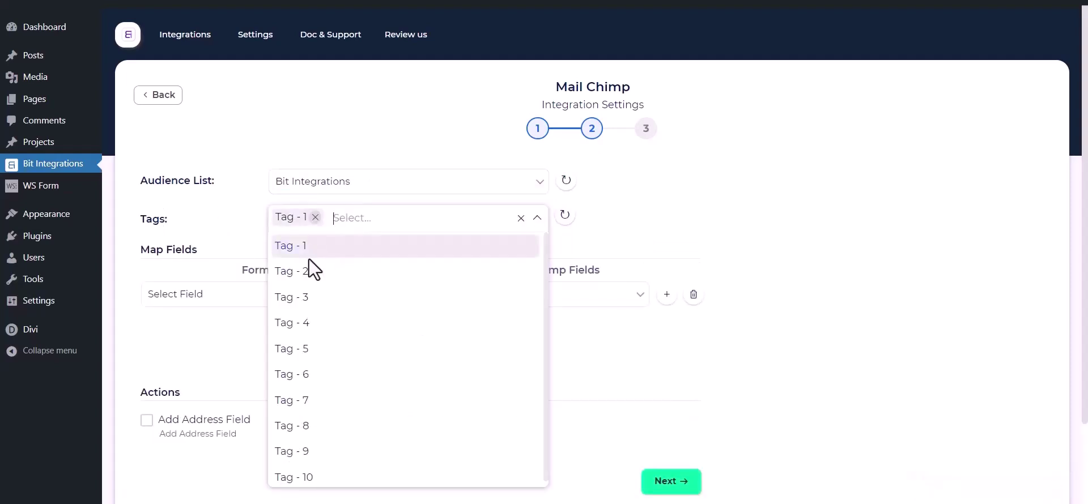
left_click(309, 277)
left_click(307, 300)
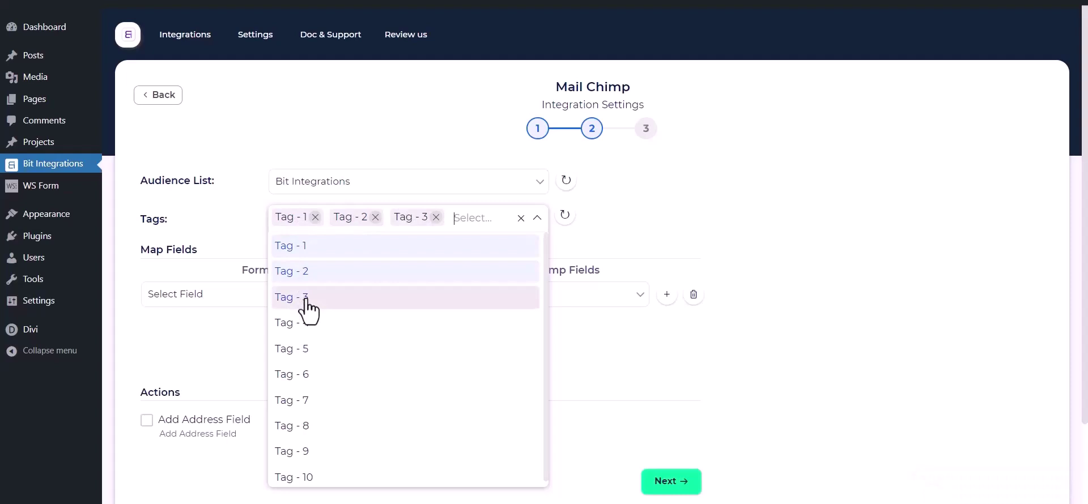
left_click(209, 212)
scroll(211, 214, "down", 1)
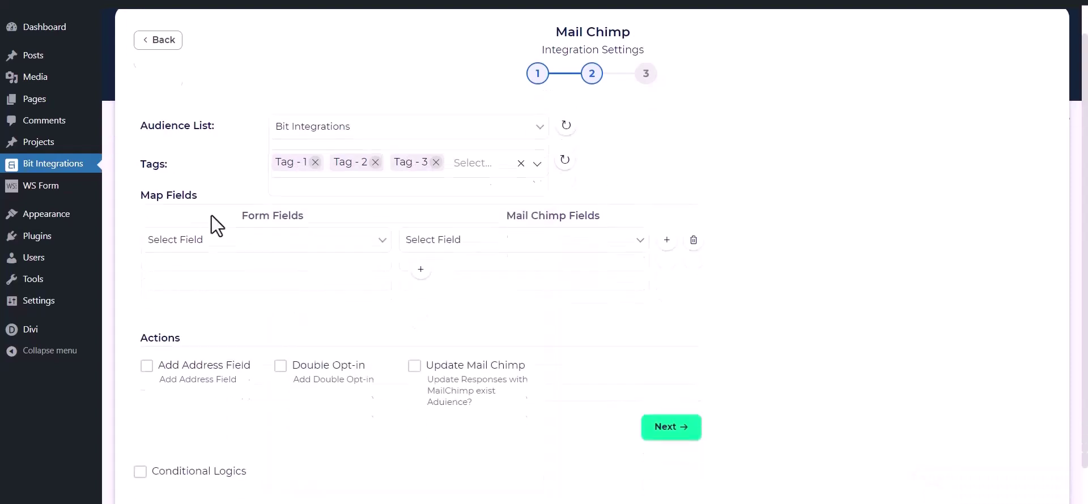
Map form First Name to Mailchimp First Name and Email to Email.
left_click(243, 230)
left_click(212, 269)
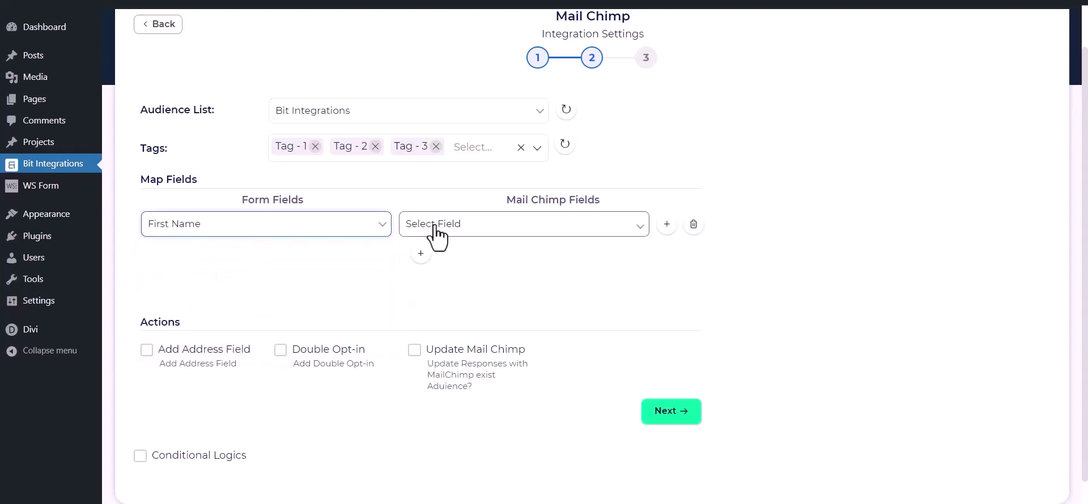
left_click(439, 230)
left_click(447, 269)
left_click(421, 253)
left_click(346, 256)
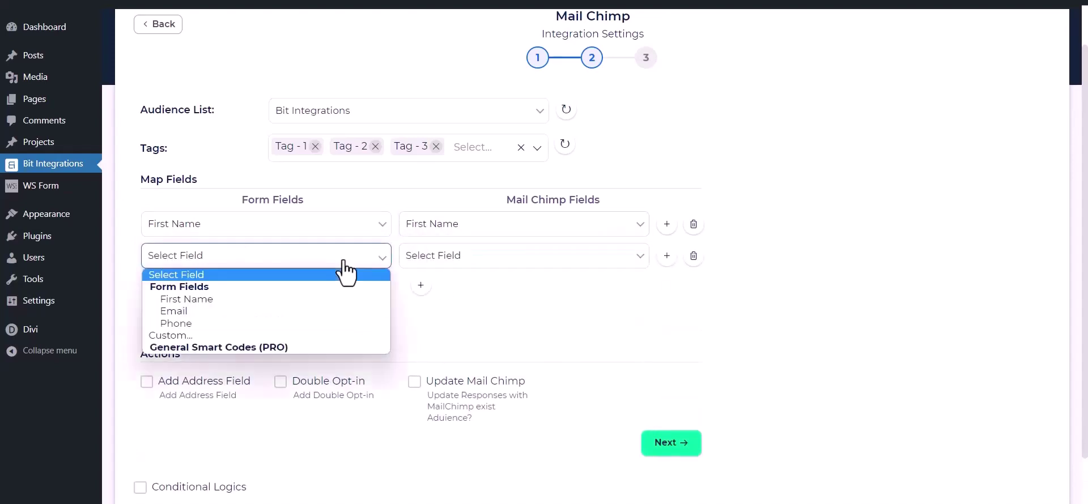
left_click(248, 314)
left_click(465, 258)
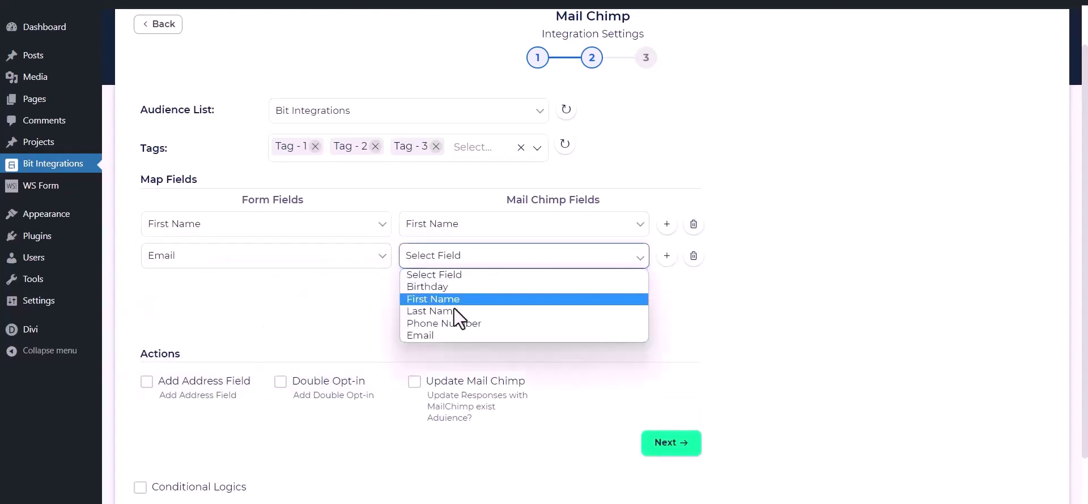
left_click(419, 337)
Add a third mapping from the Phone form field to Mailchimp's Phone Number.
left_click(420, 289)
left_click(317, 288)
left_click(267, 355)
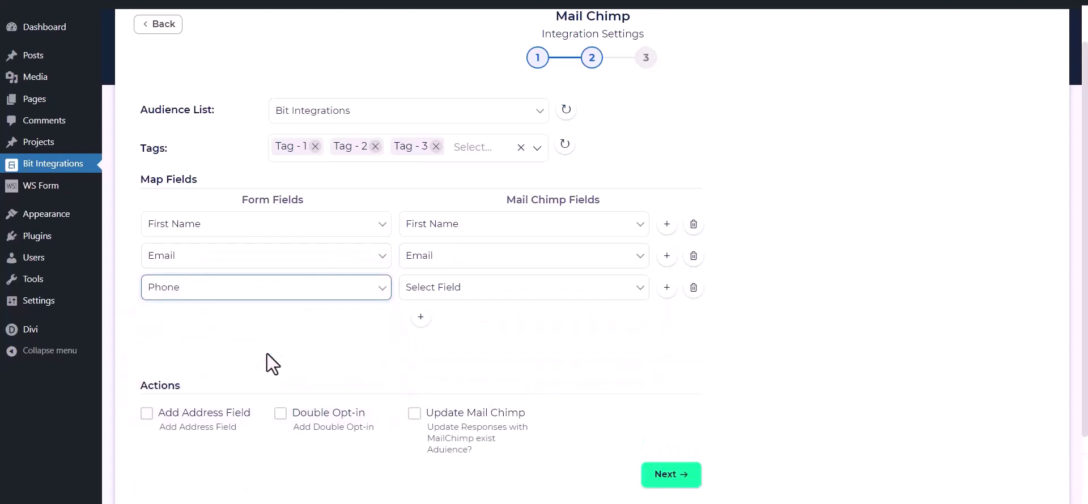
left_click(487, 287)
left_click(448, 357)
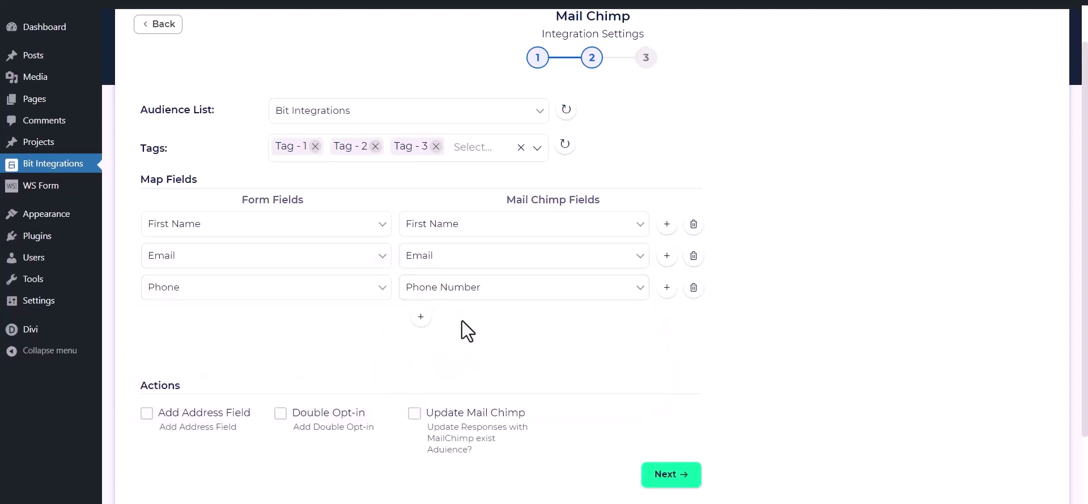
Toggle Add Address Field on and back off, then enable Double Opt-in.
scroll(468, 317, "down", 2)
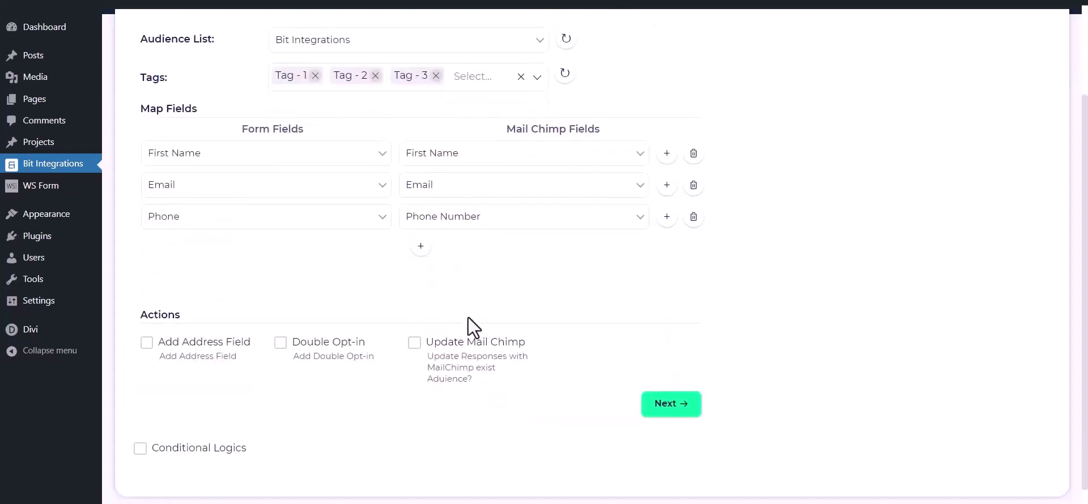
left_click(146, 347)
scroll(146, 357, "down", 3)
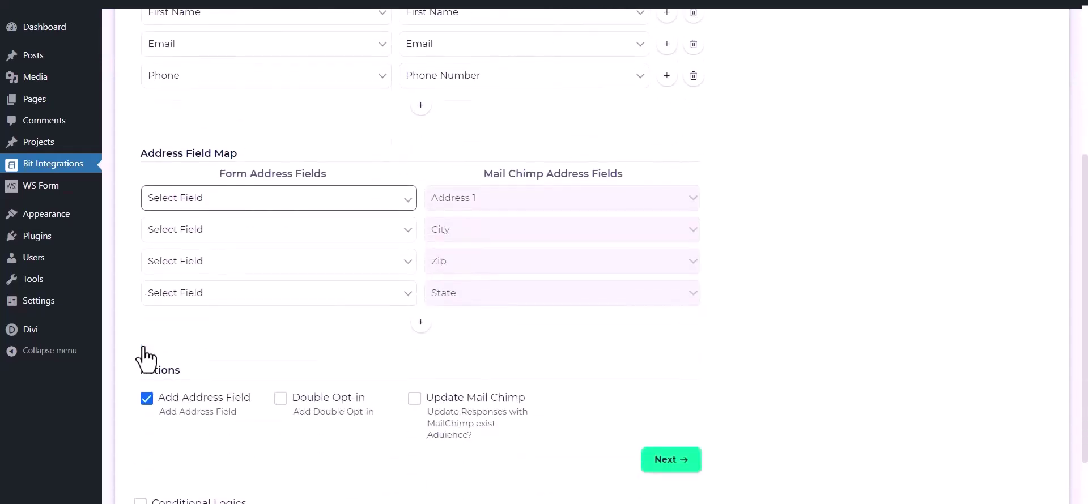
left_click(146, 398)
left_click(280, 309)
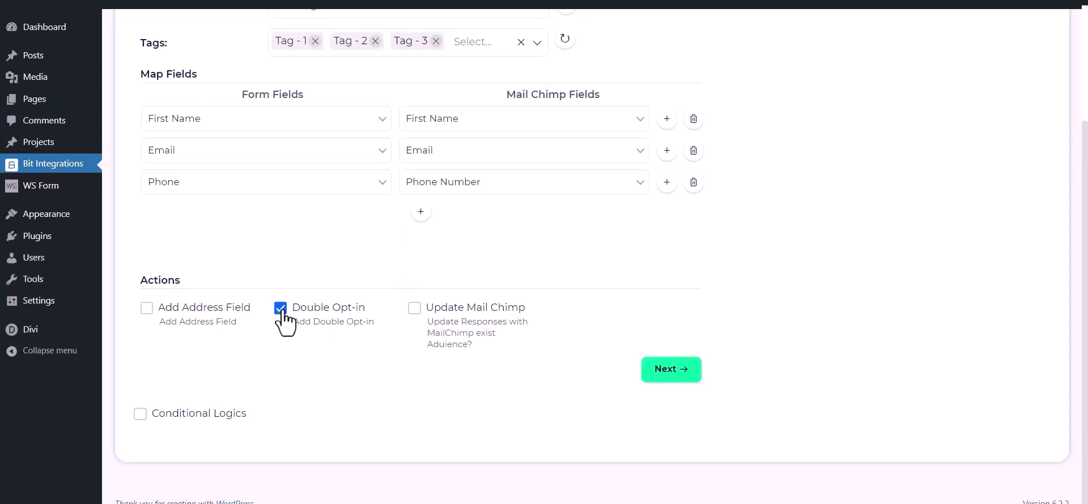
Leave Double Opt-in, Update Mail Chimp and Conditional Logics off, then advance to the final step.
left_click(280, 309)
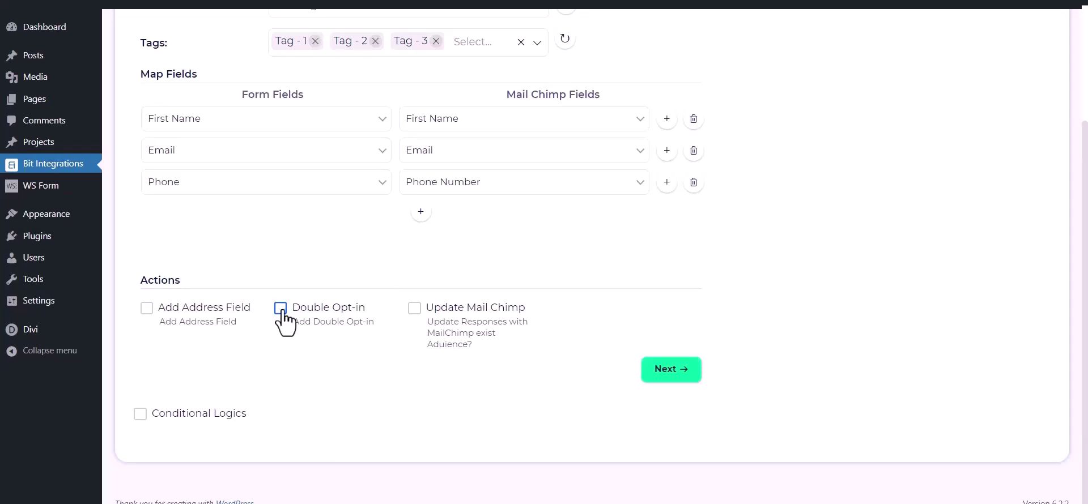
left_click(414, 309)
left_click(414, 312)
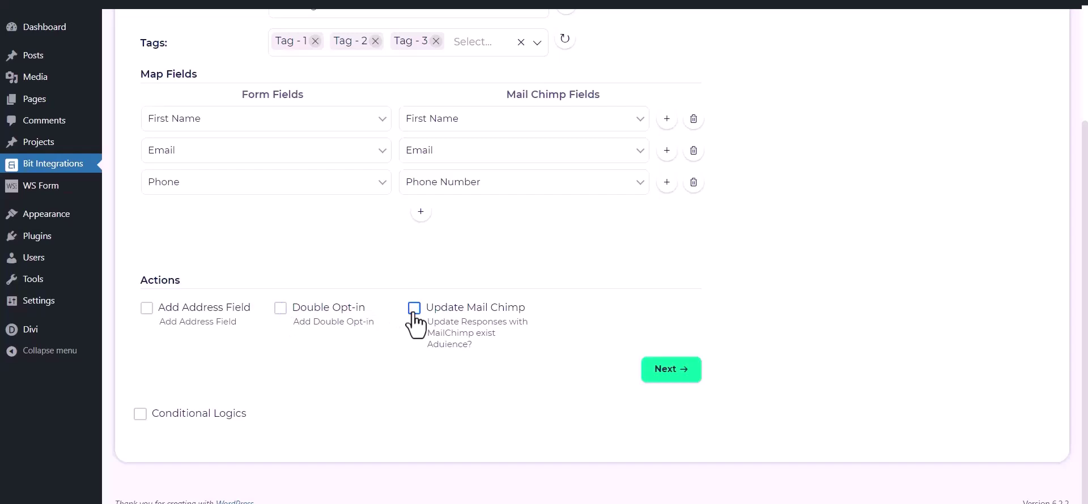
left_click(140, 414)
scroll(142, 431, "down", 2)
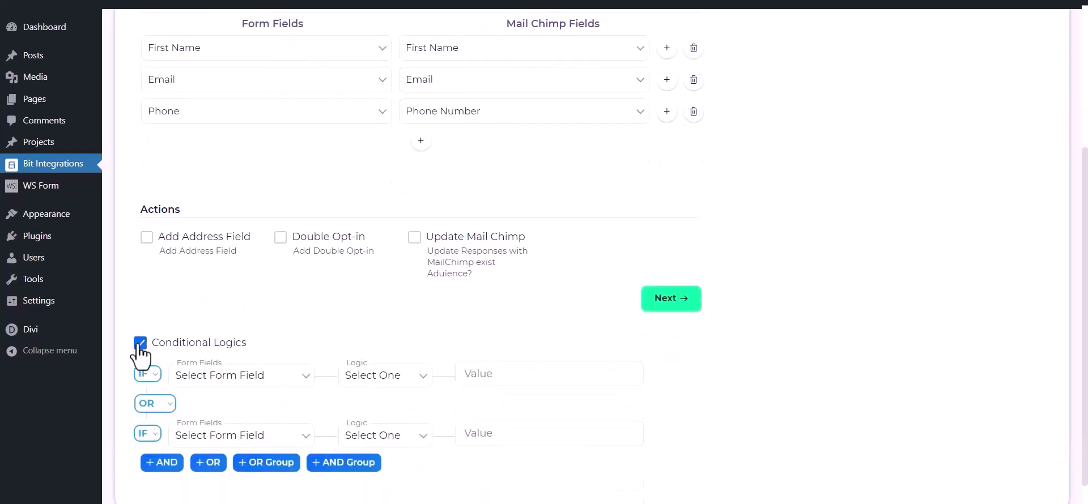
left_click(140, 343)
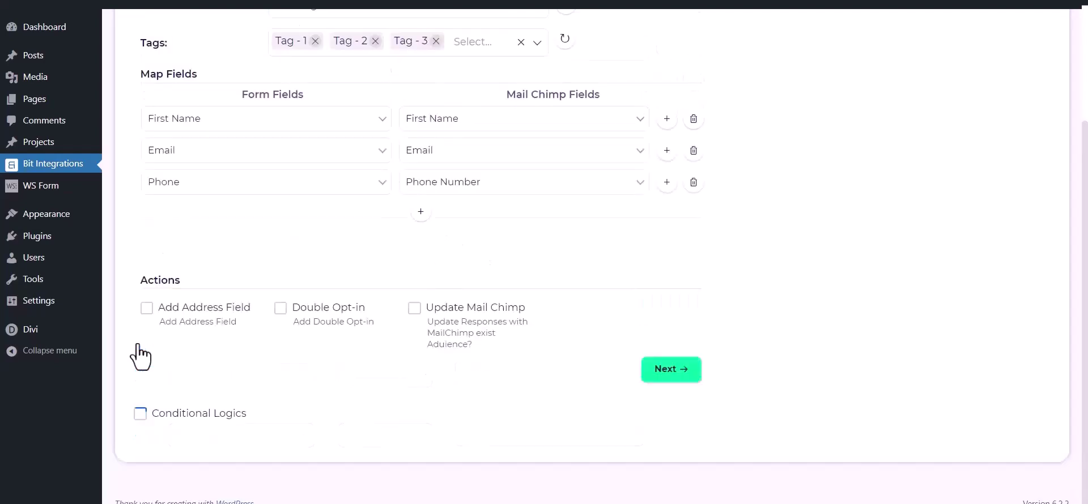
left_click(672, 370)
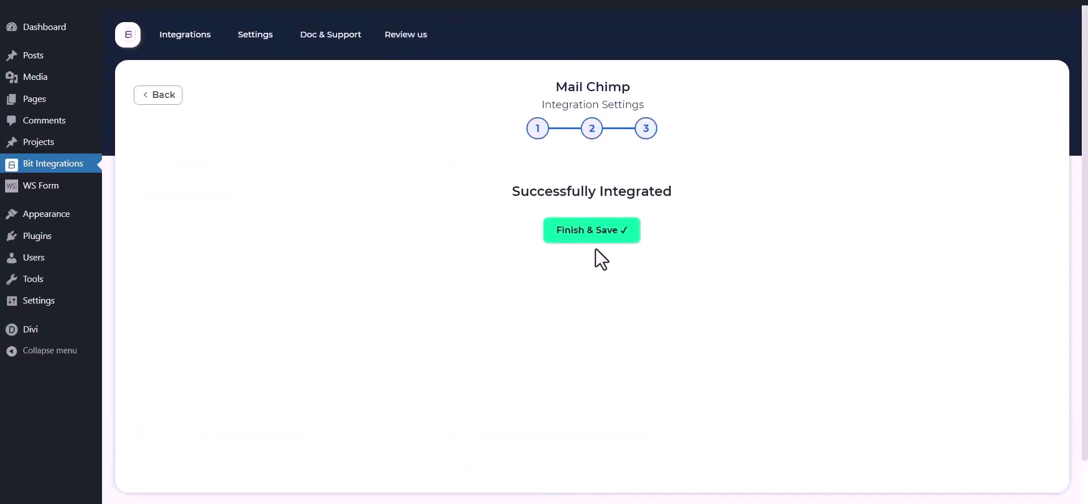
Save the integration, then submit the front-end contact form with test contact details.
left_click(586, 238)
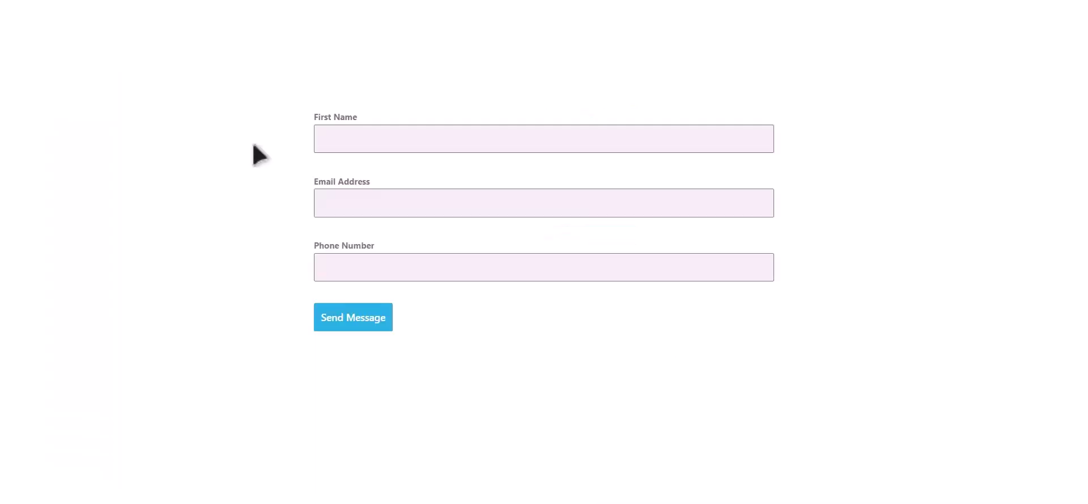
left_click(527, 131)
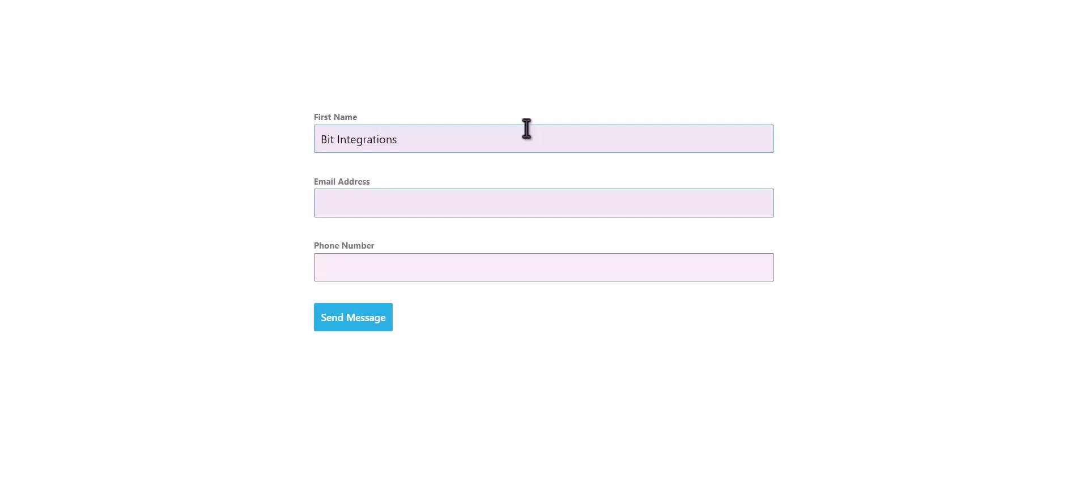
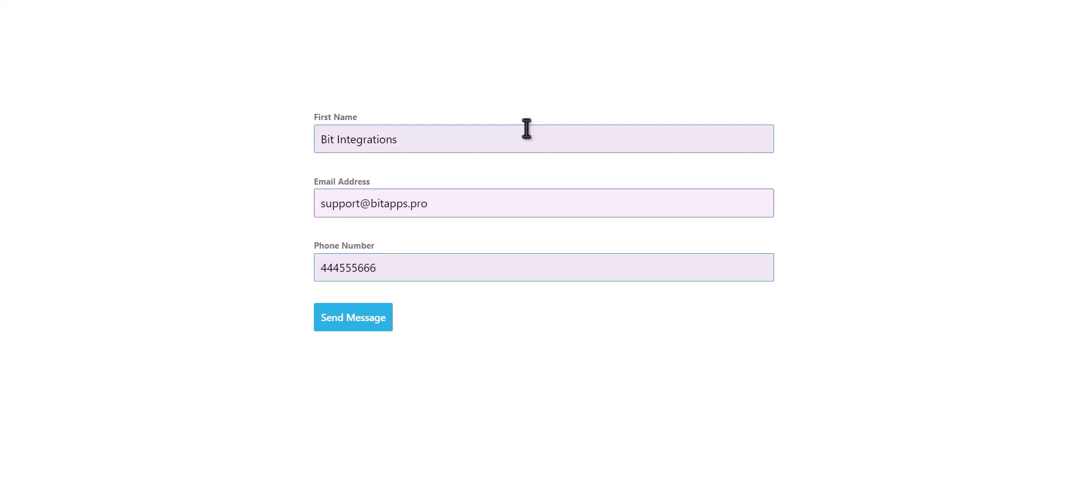
left_click(356, 323)
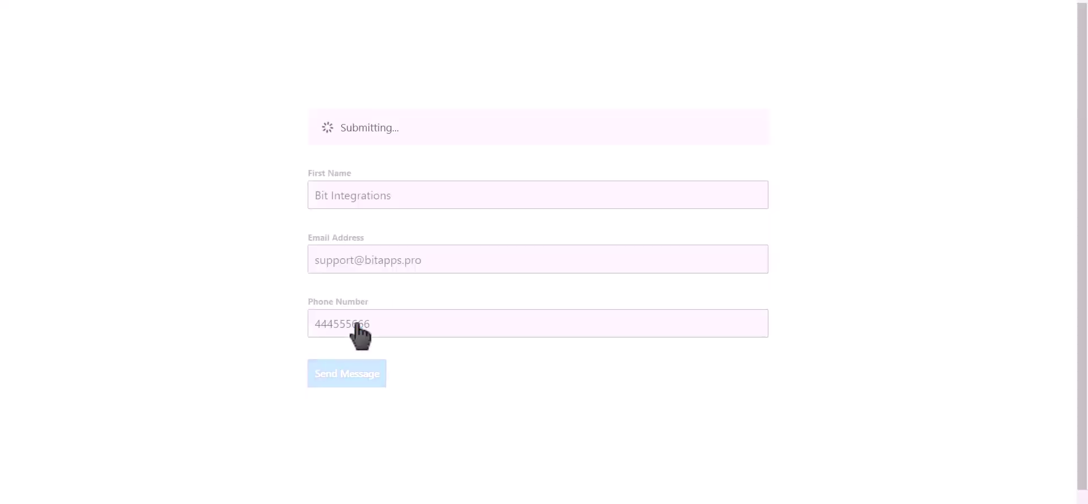